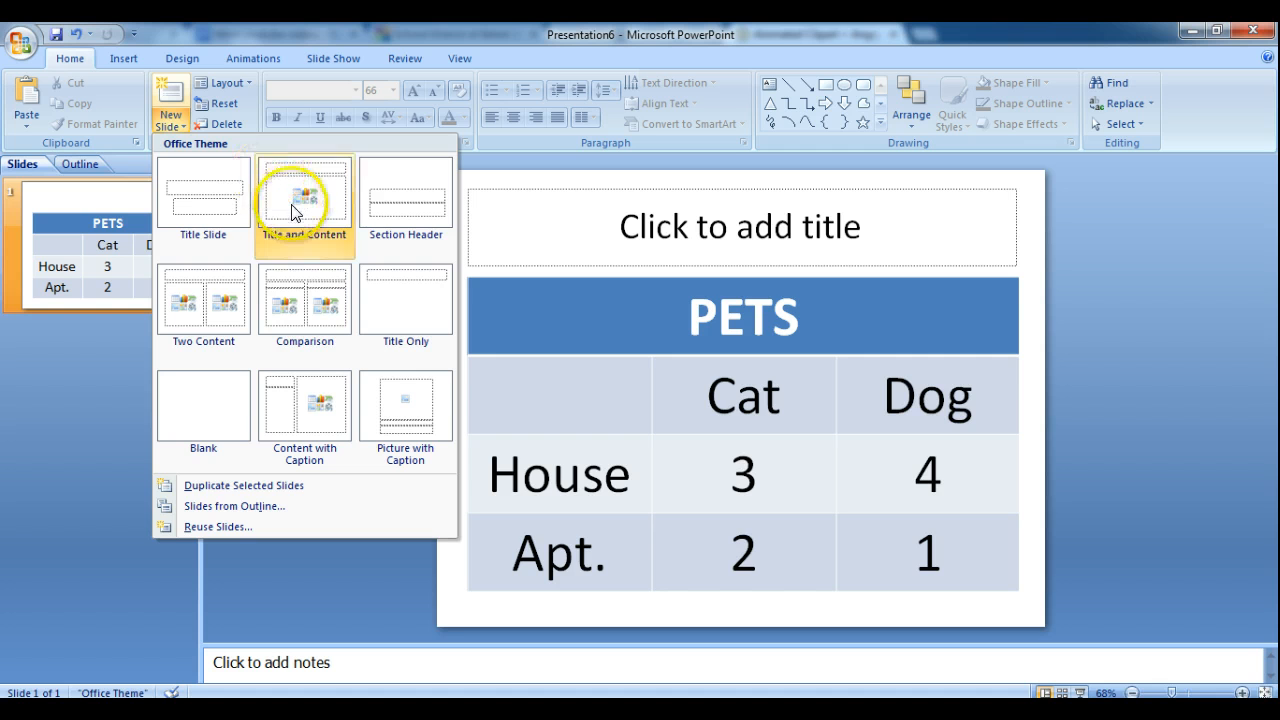
# Step: Add a Title and Content slide and insert a 3-D Clustered Column chart in its content placeholder
pyautogui.click(293, 203)
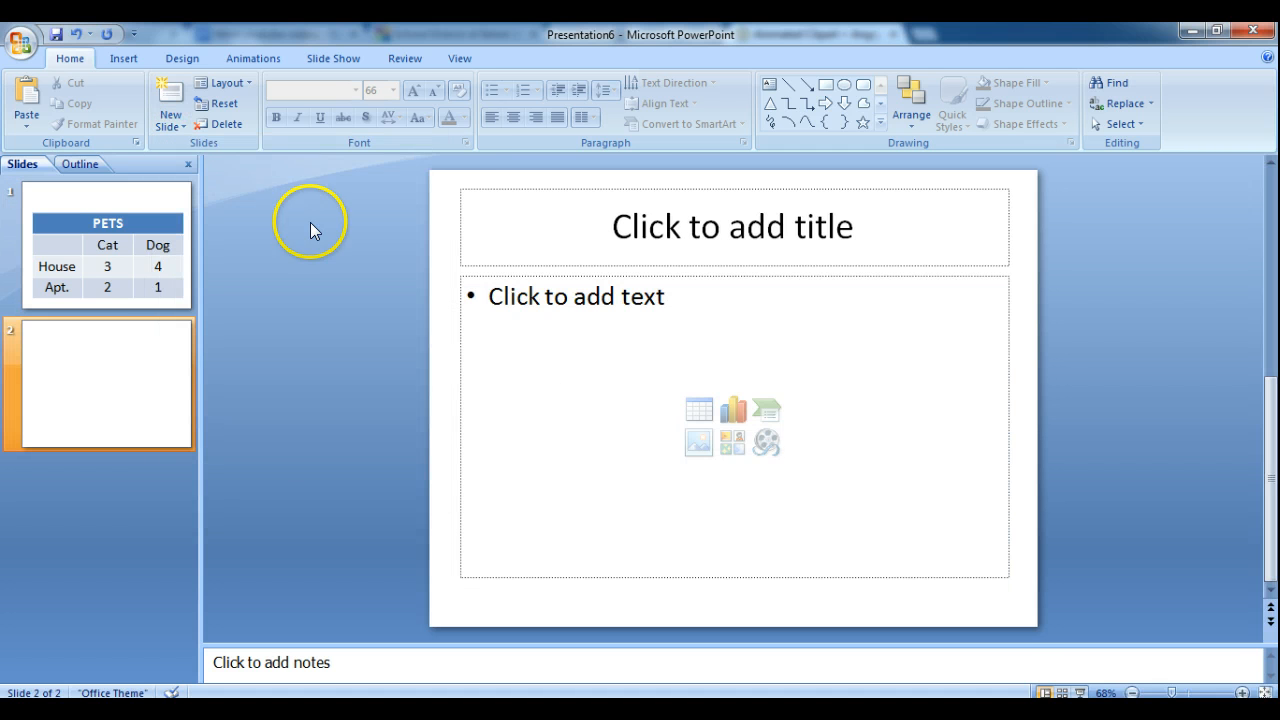
pyautogui.click(728, 412)
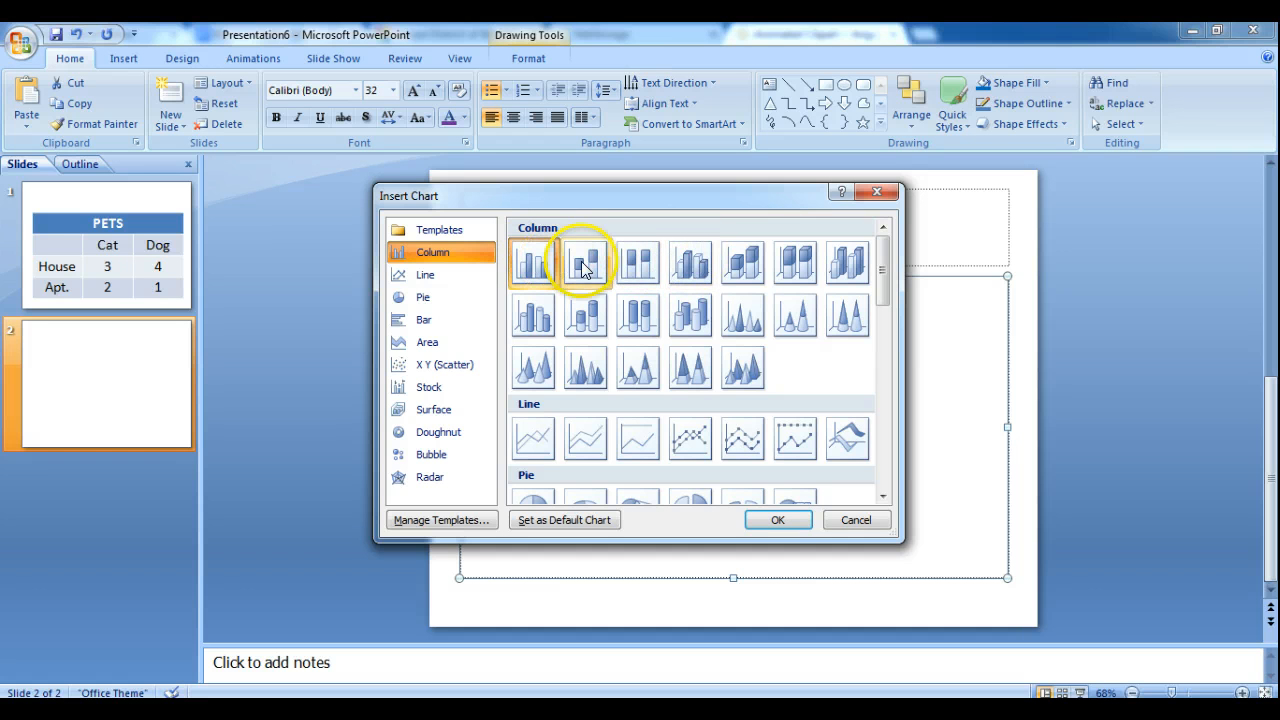
pyautogui.click(690, 268)
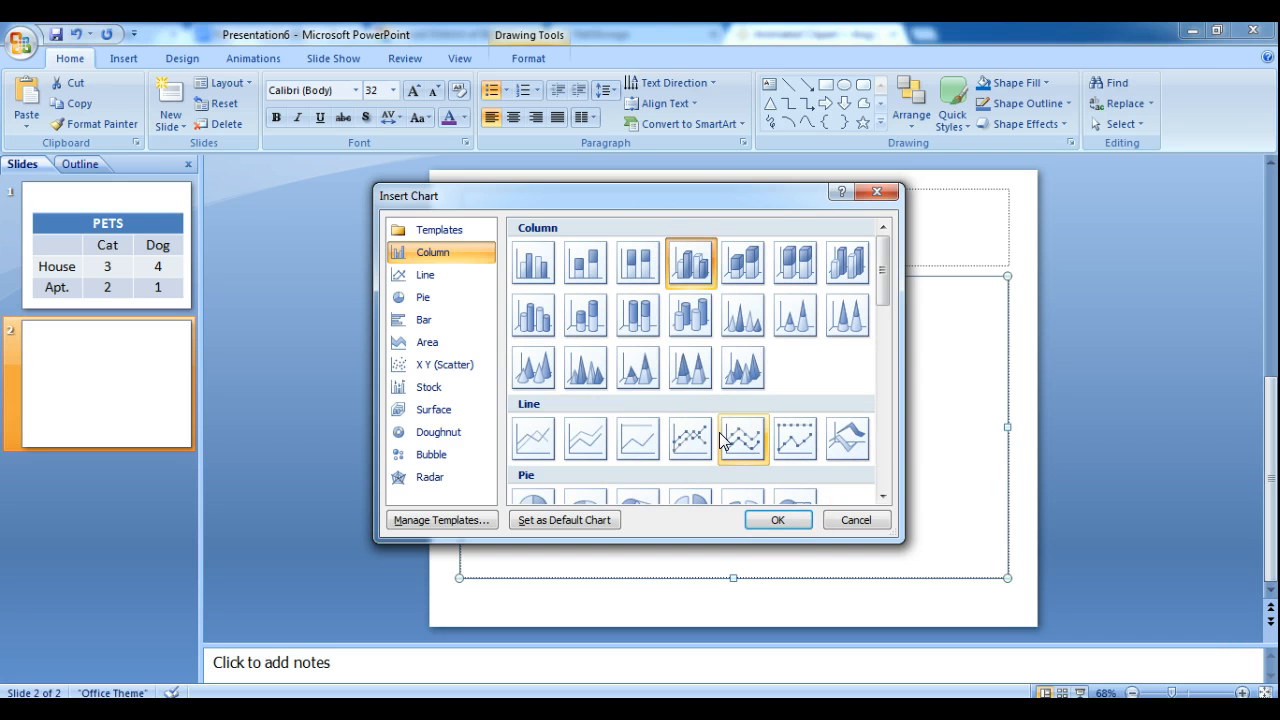
pyautogui.click(777, 520)
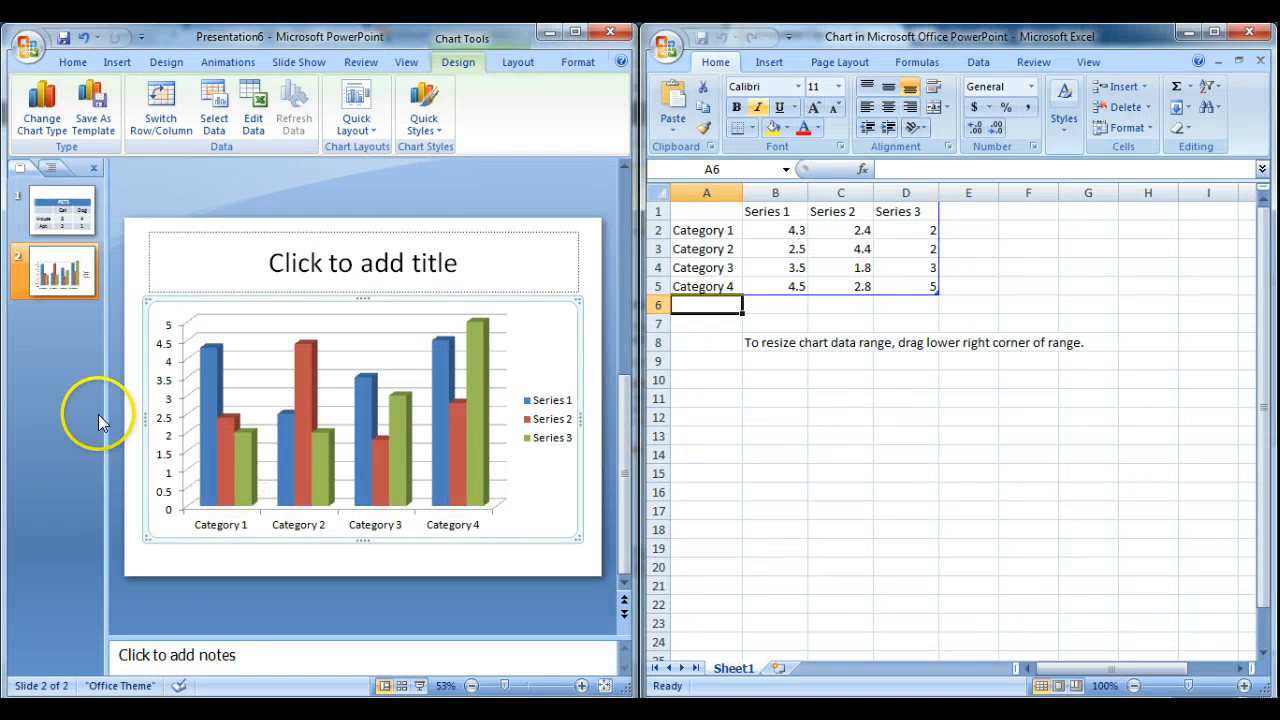
# Step: Copy the Cat and Dog heading row and the House and Apt. rows from the PETS table on slide 1
pyautogui.click(68, 197)
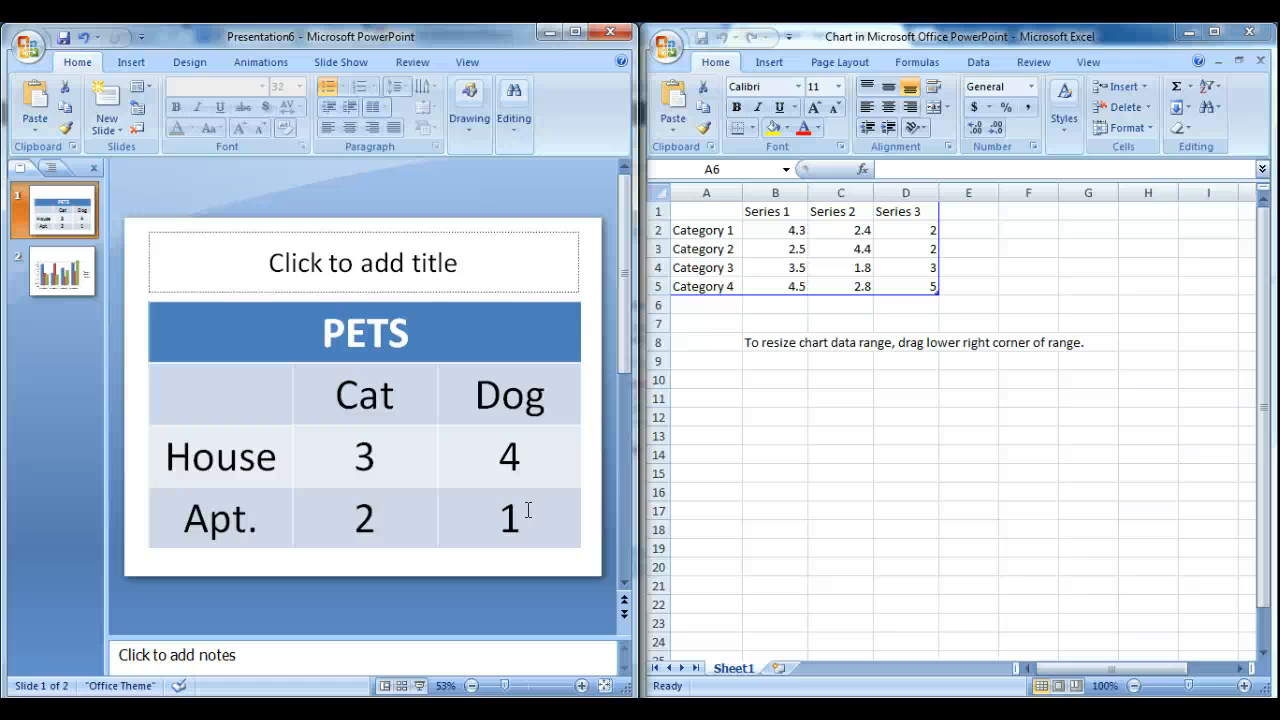
pyautogui.moveTo(545, 520); pyautogui.dragTo(262, 411)
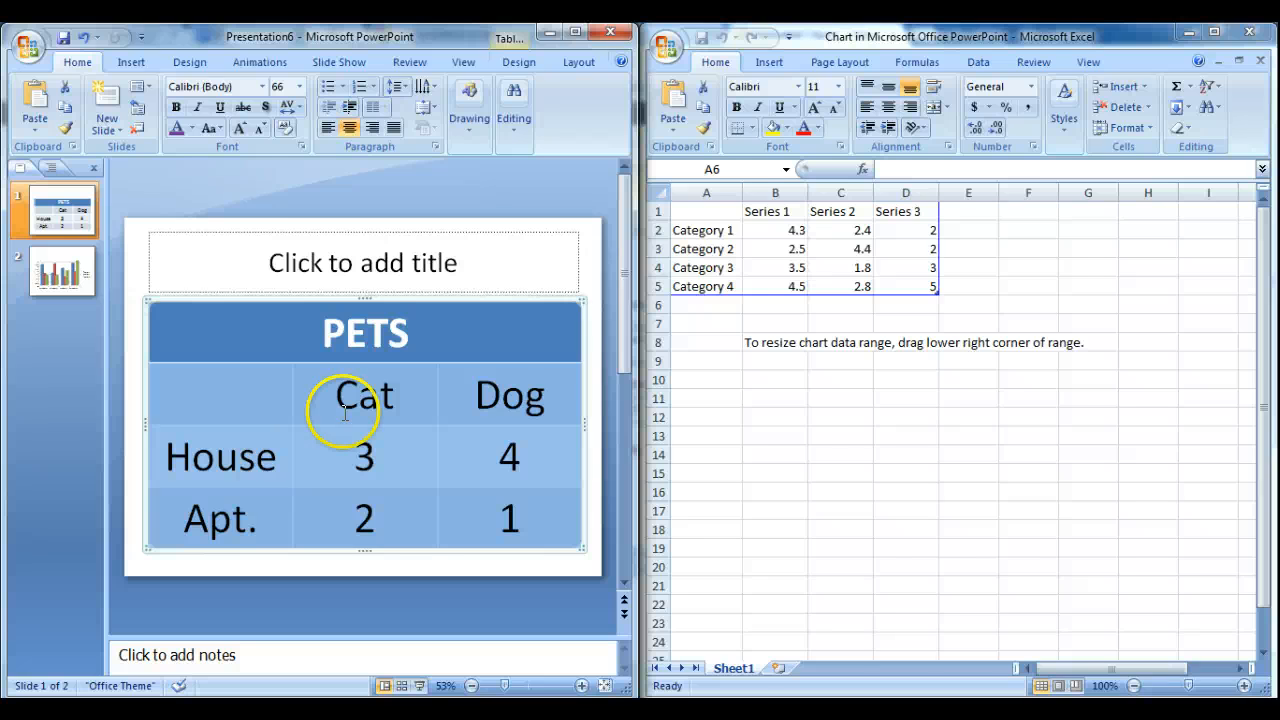
pyautogui.click(365, 456)
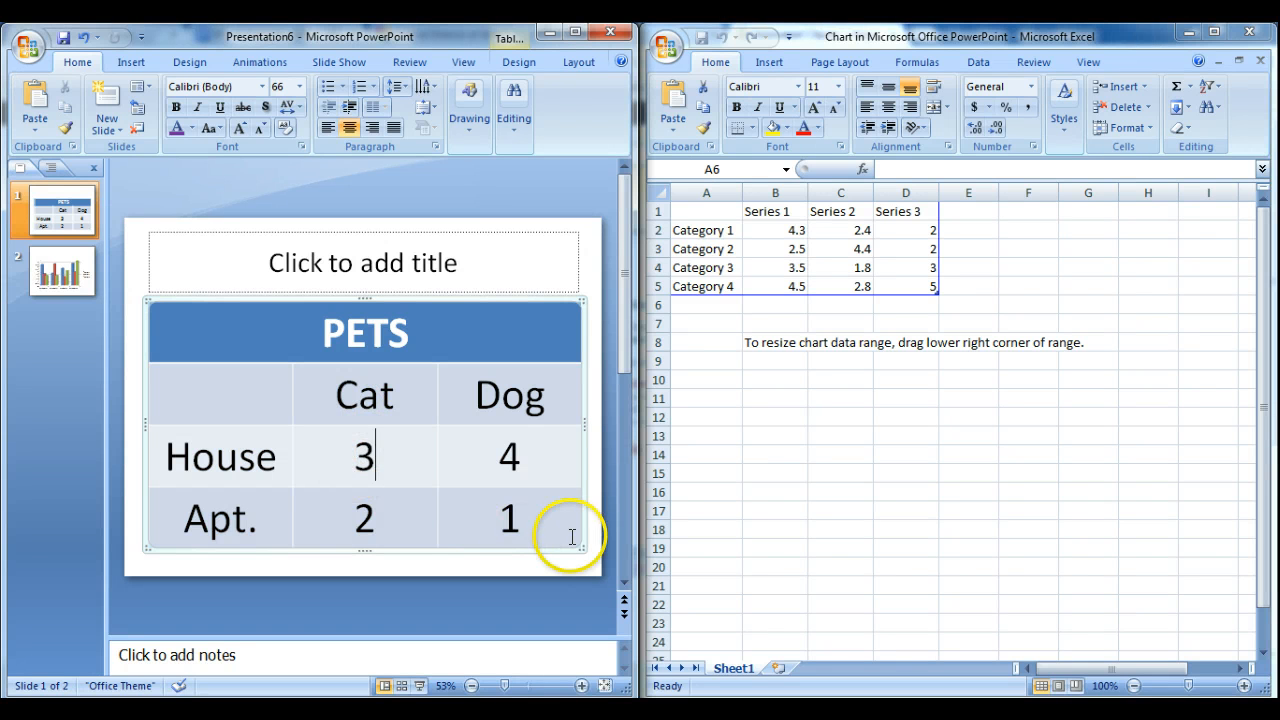
pyautogui.moveTo(565, 528); pyautogui.dragTo(225, 410)
pyautogui.rightClick(240, 403)
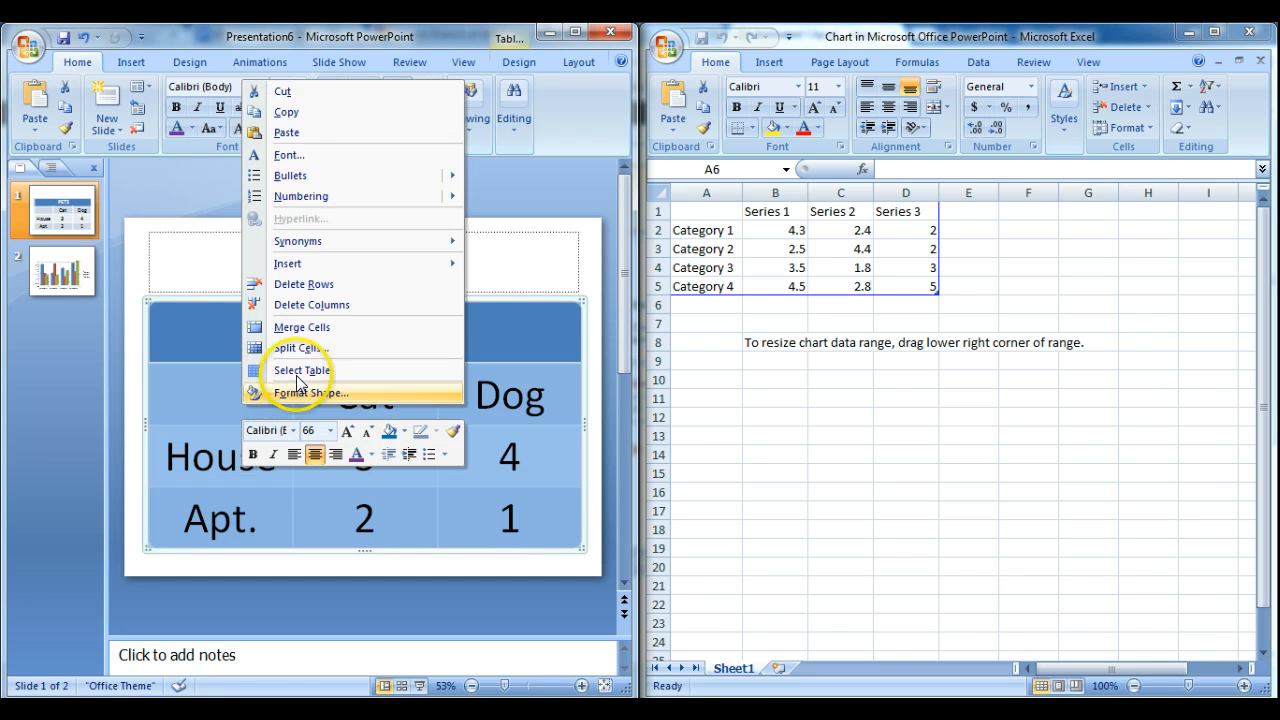
pyautogui.click(285, 112)
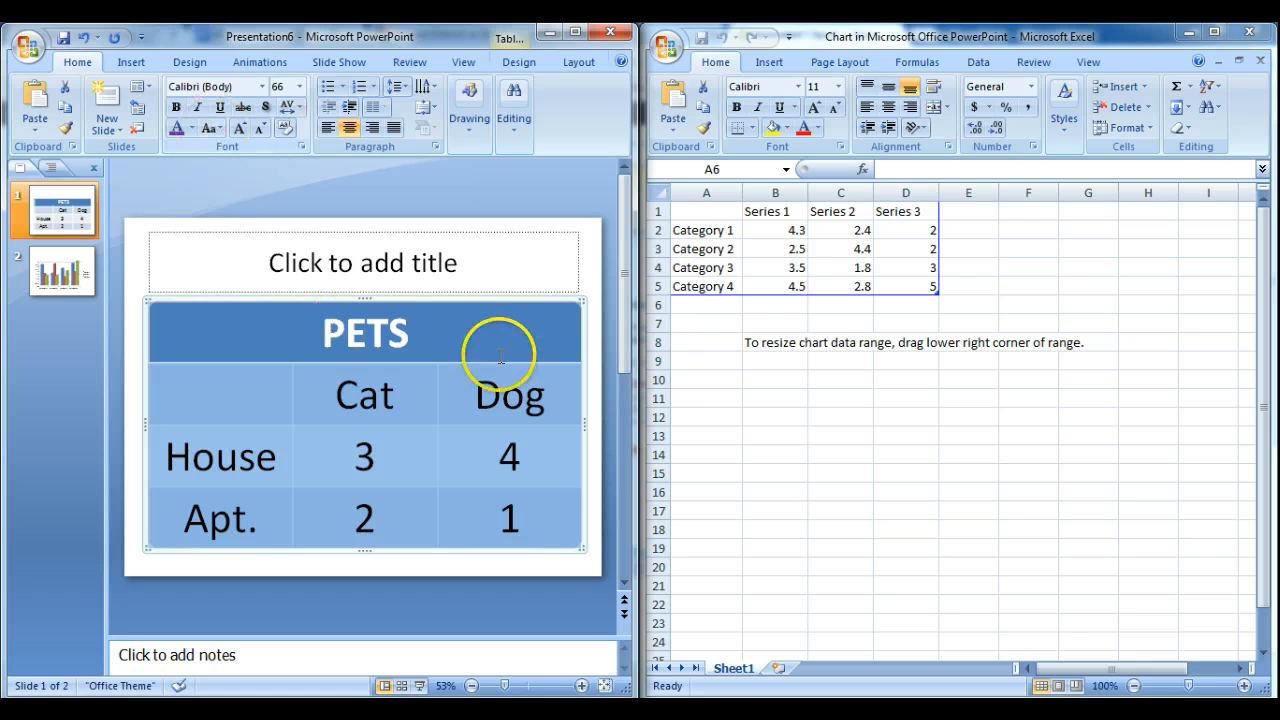
# Step: Paste the copied table data over the whole chart datasheet in Excel, accepting the size mismatch
pyautogui.click(660, 197)
pyautogui.click(659, 192)
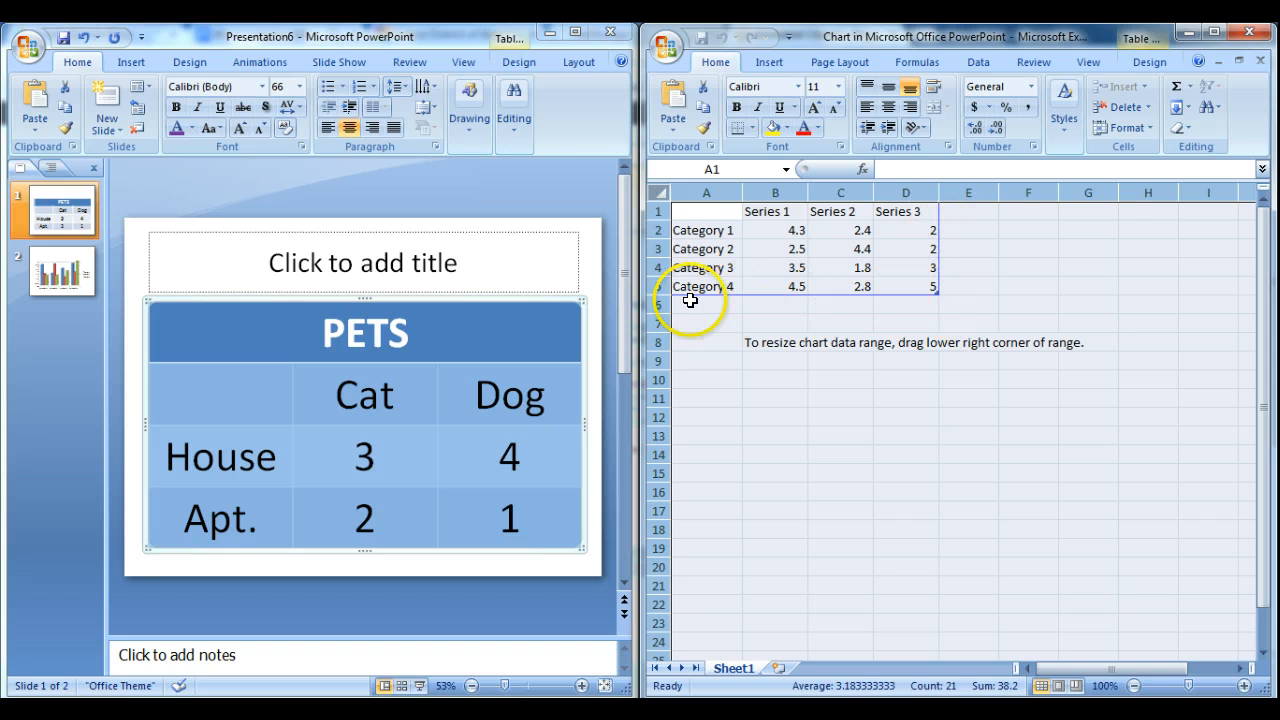
pyautogui.rightClick(659, 193)
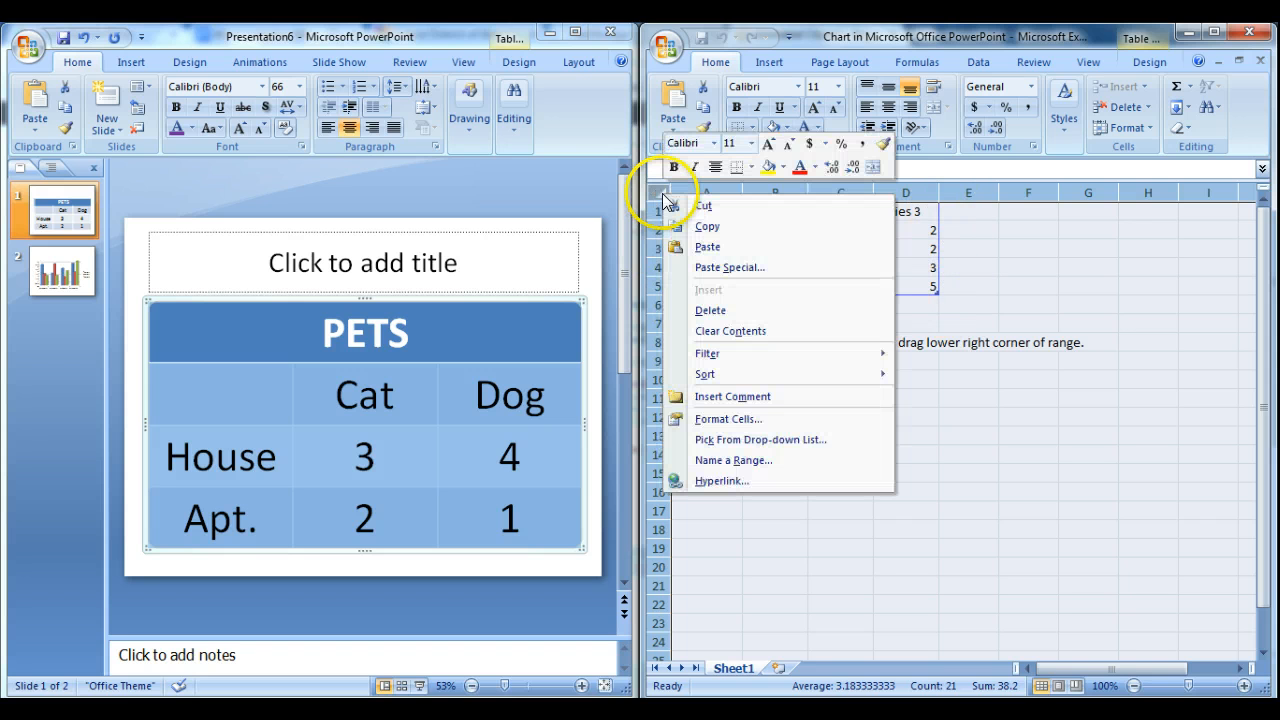
pyautogui.click(707, 247)
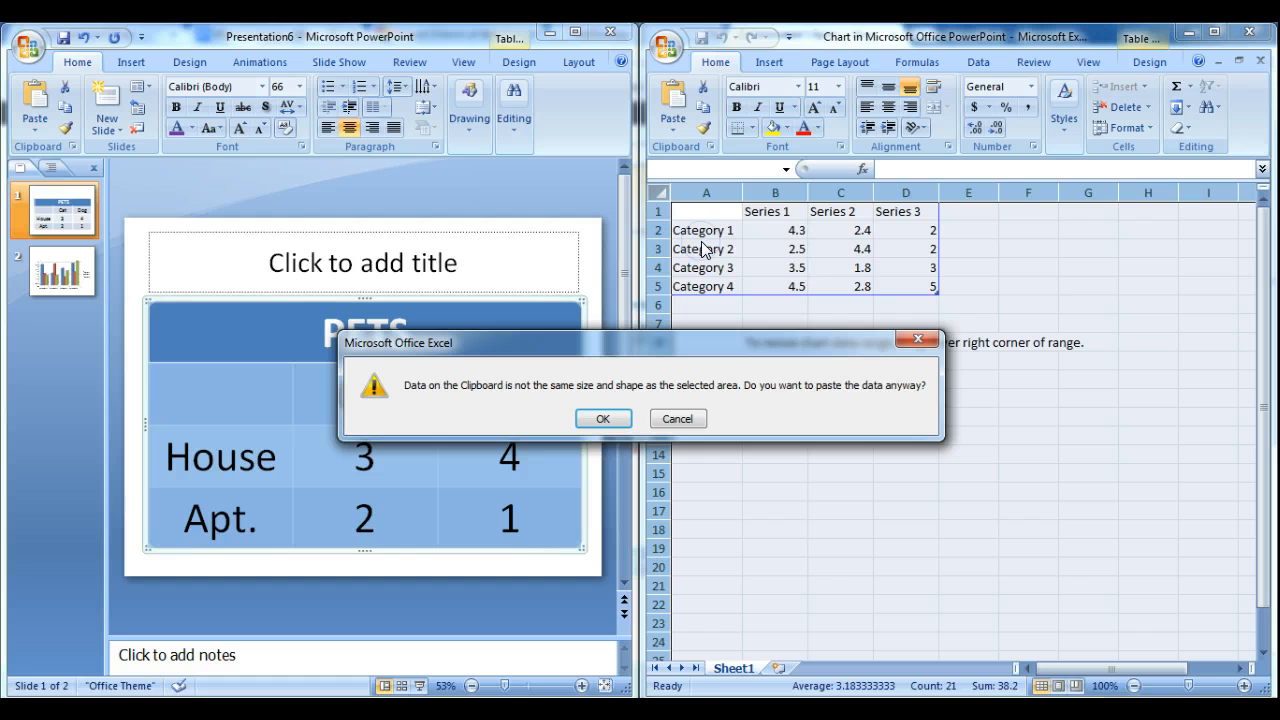
pyautogui.click(604, 419)
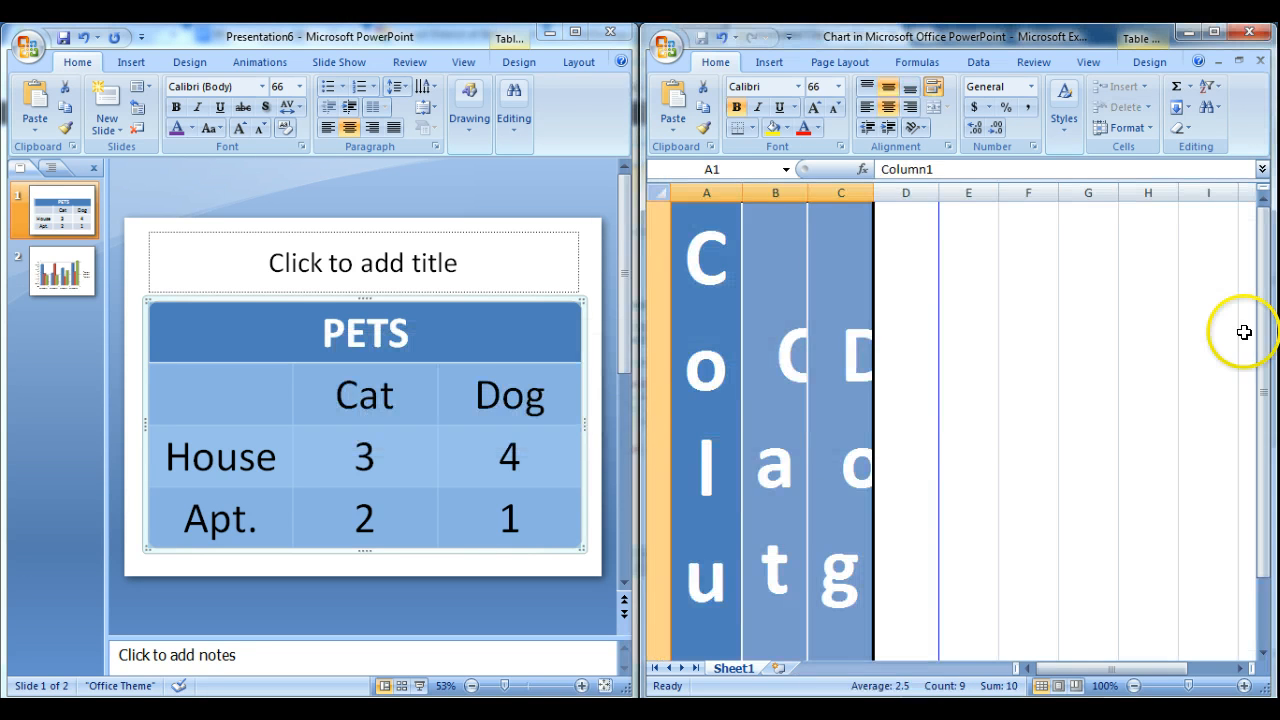
# Step: Look over the pasted data and the leftover Category 3 and Category 4 rows, and display the chart slide
pyautogui.moveTo(1266, 266); pyautogui.dragTo(1266, 328)
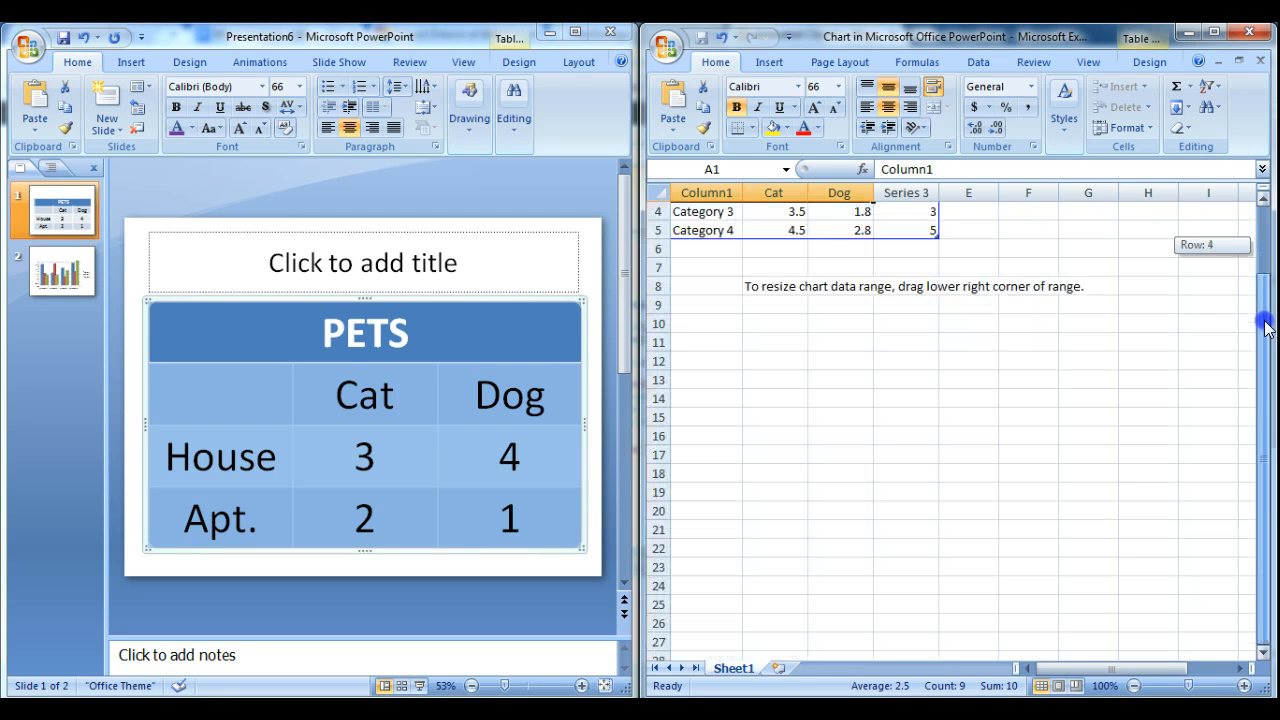
pyautogui.click(1262, 196)
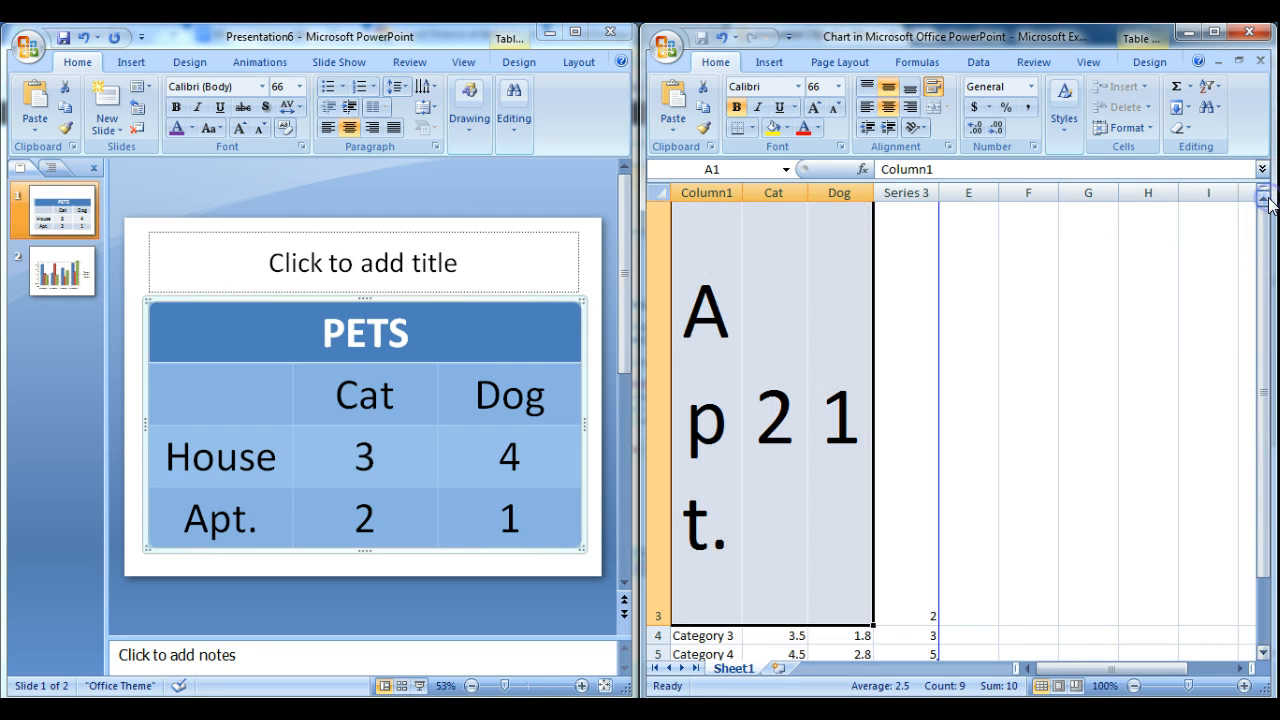
pyautogui.click(1264, 653)
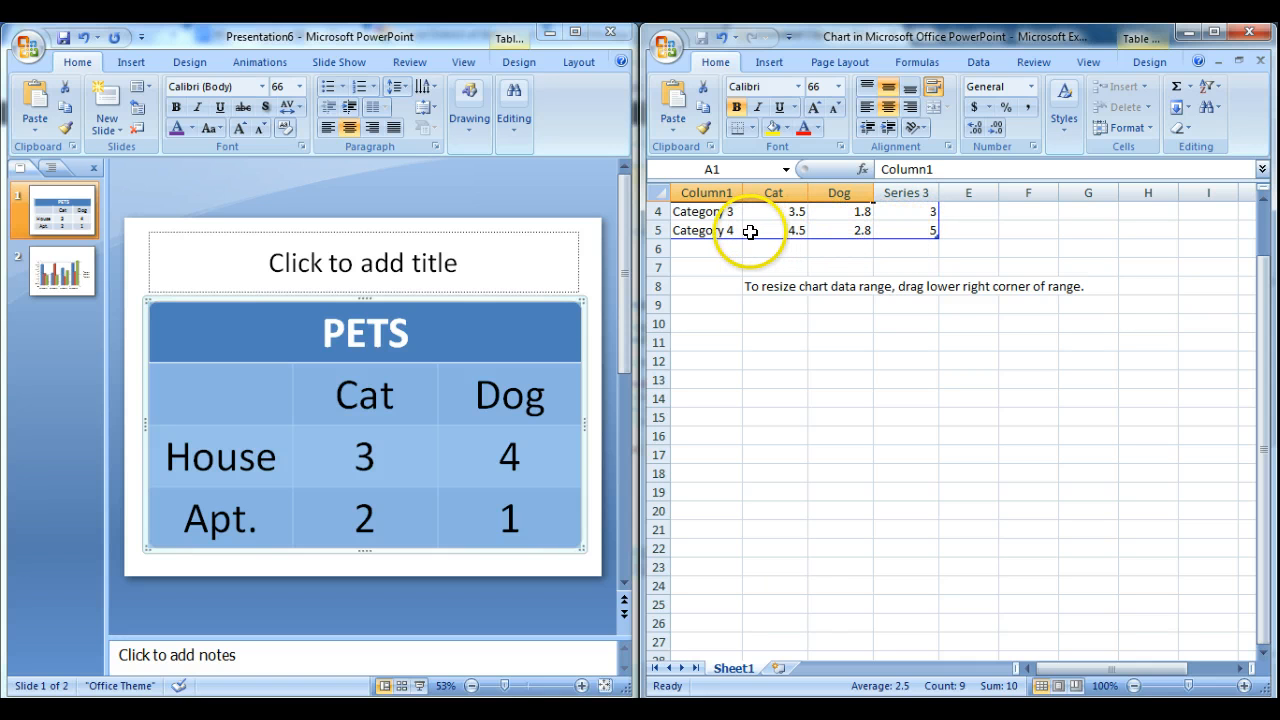
pyautogui.click(658, 211)
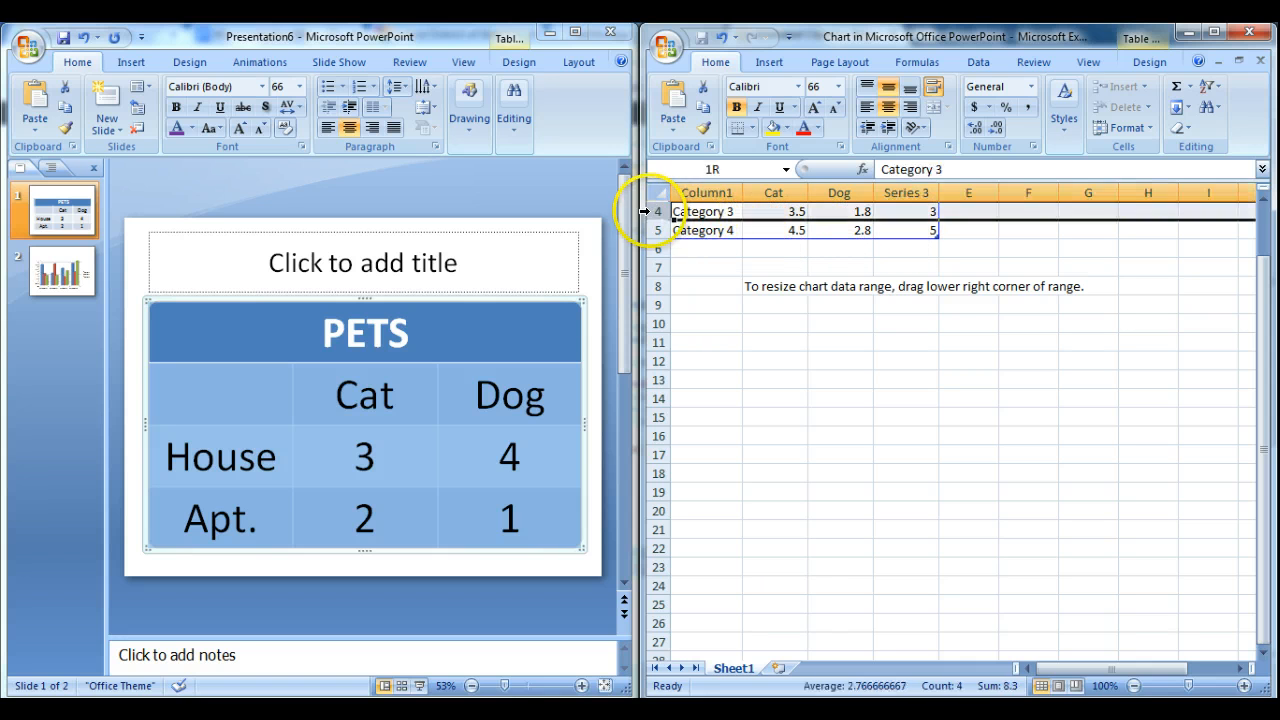
pyautogui.click(655, 229)
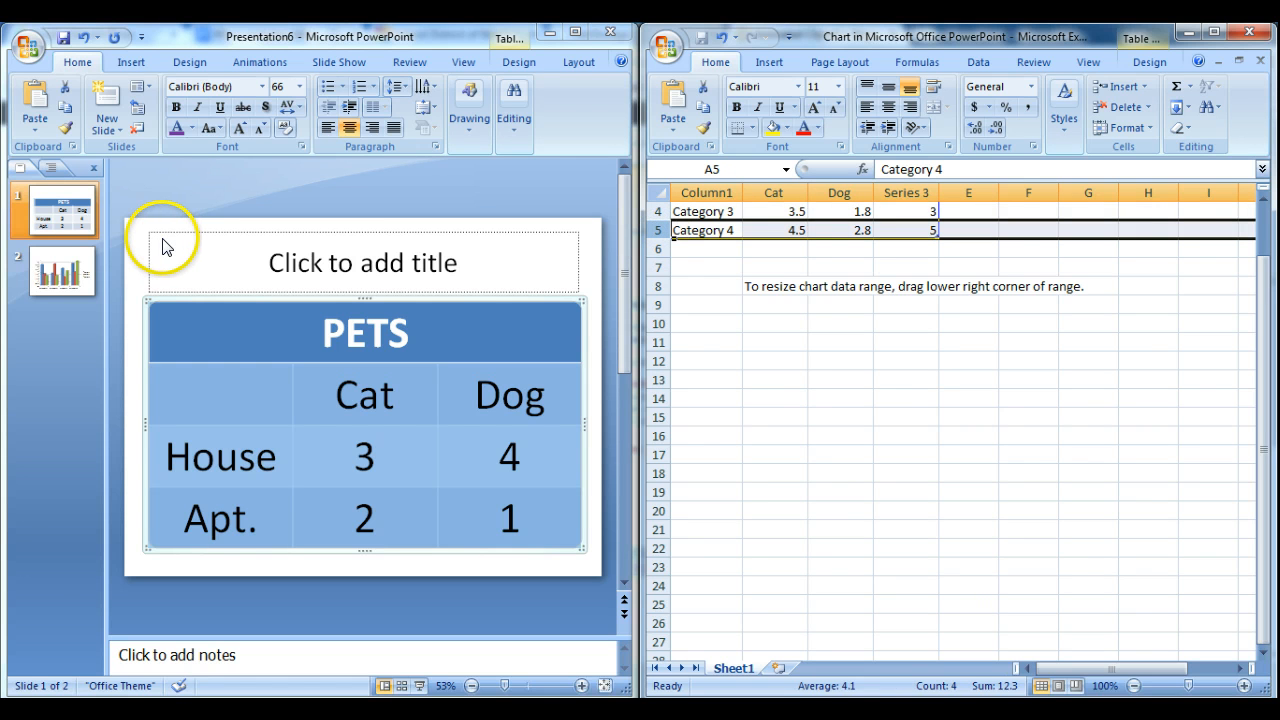
pyautogui.click(53, 257)
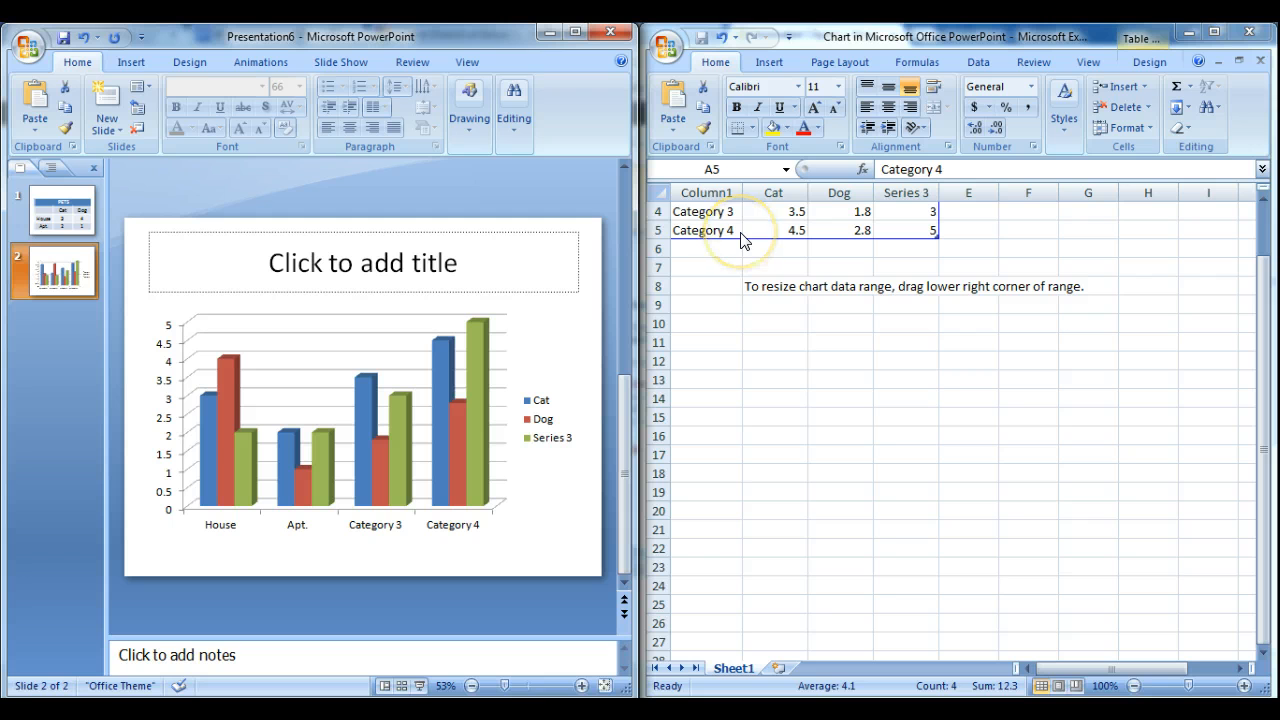
# Step: Delete the Category 3 and Category 4 rows from the chart datasheet
pyautogui.keyDown('shift'); pyautogui.click(656, 211); pyautogui.keyUp('shift')
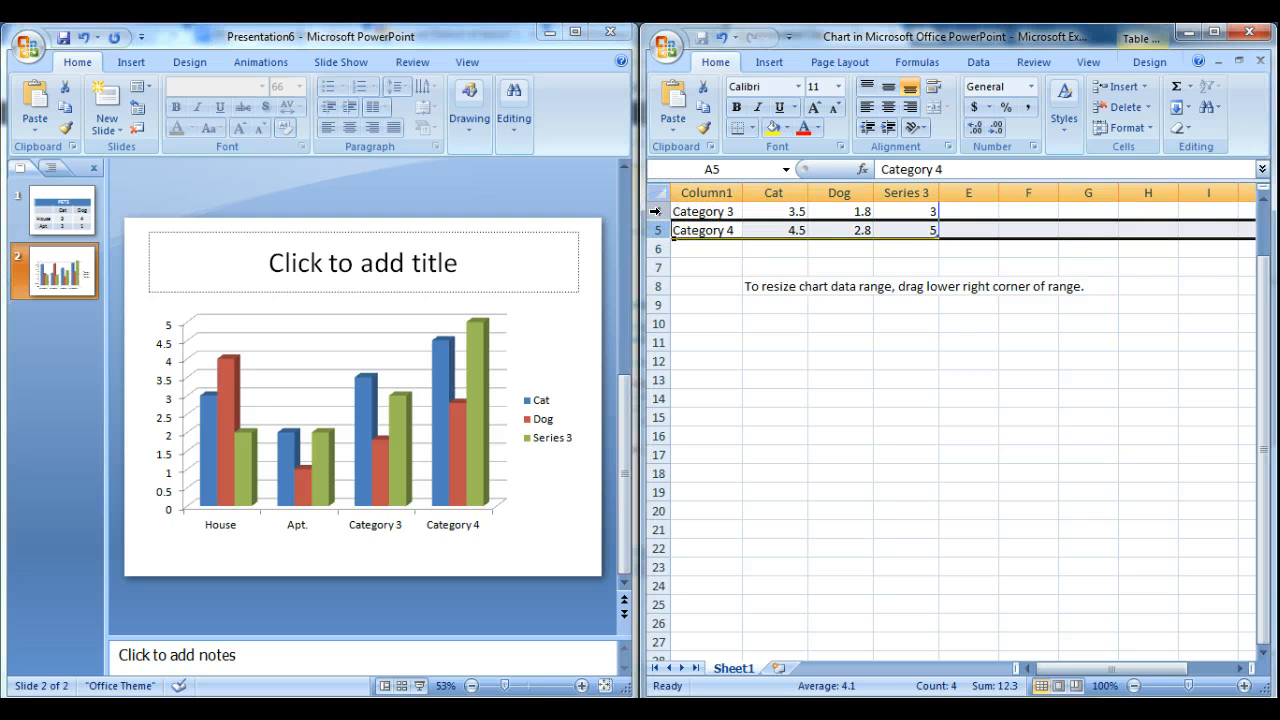
pyautogui.click(656, 211)
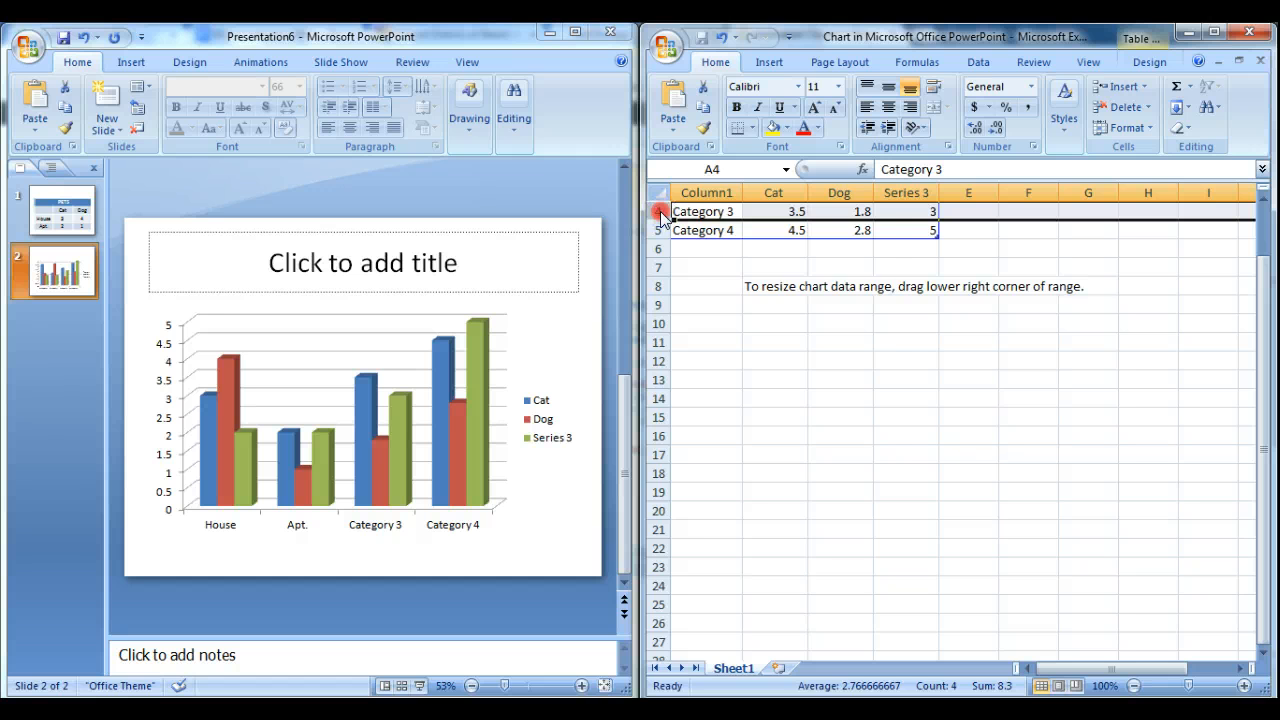
pyautogui.rightClick(660, 213)
pyautogui.click(709, 327)
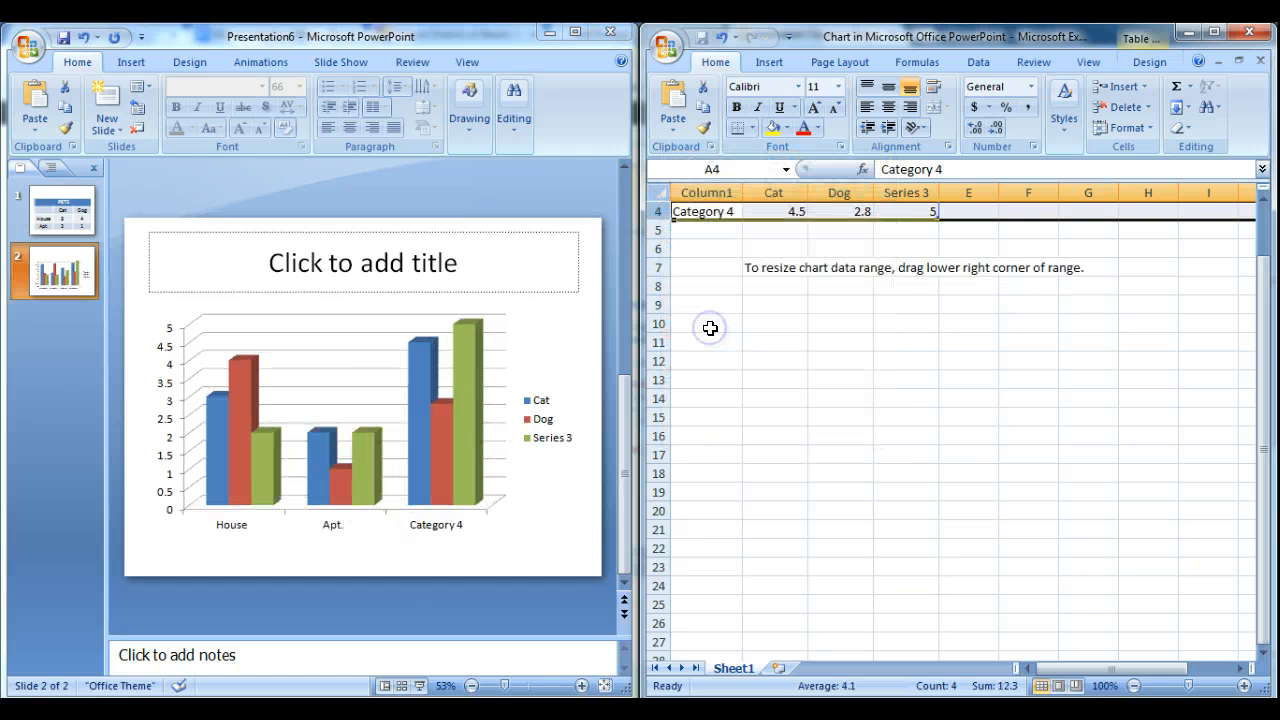
pyautogui.click(650, 212)
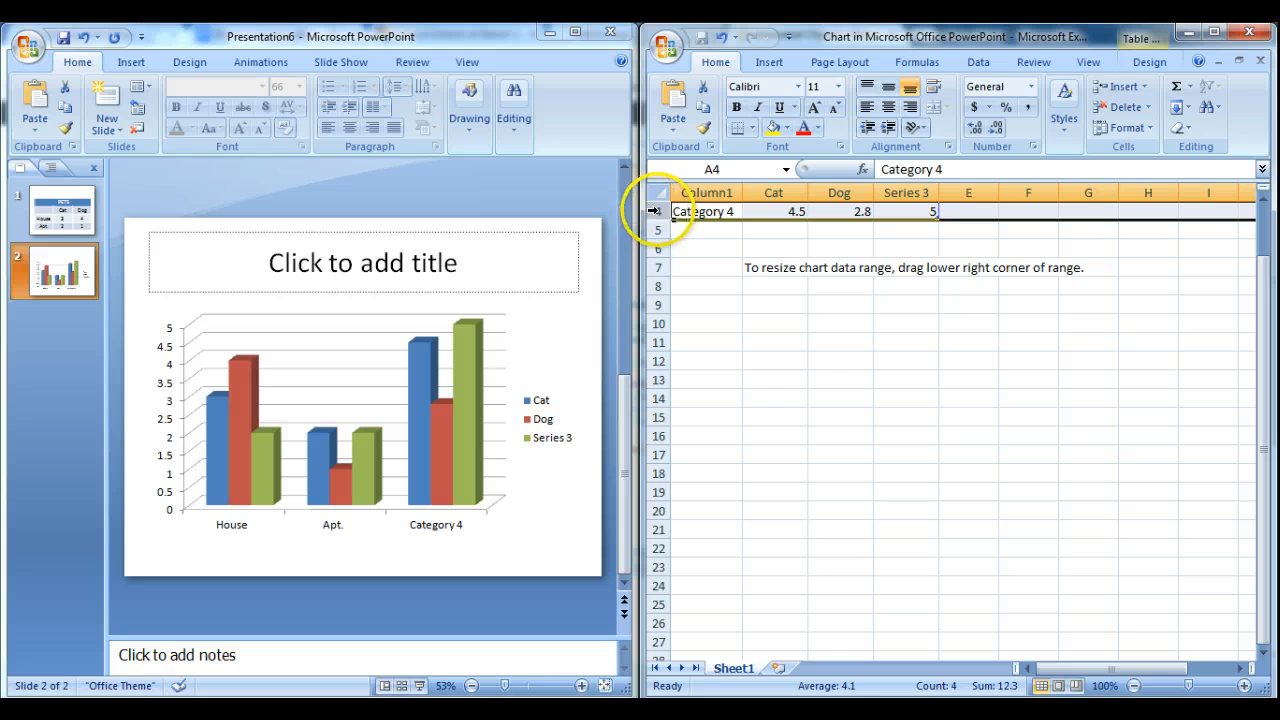
pyautogui.rightClick(656, 211)
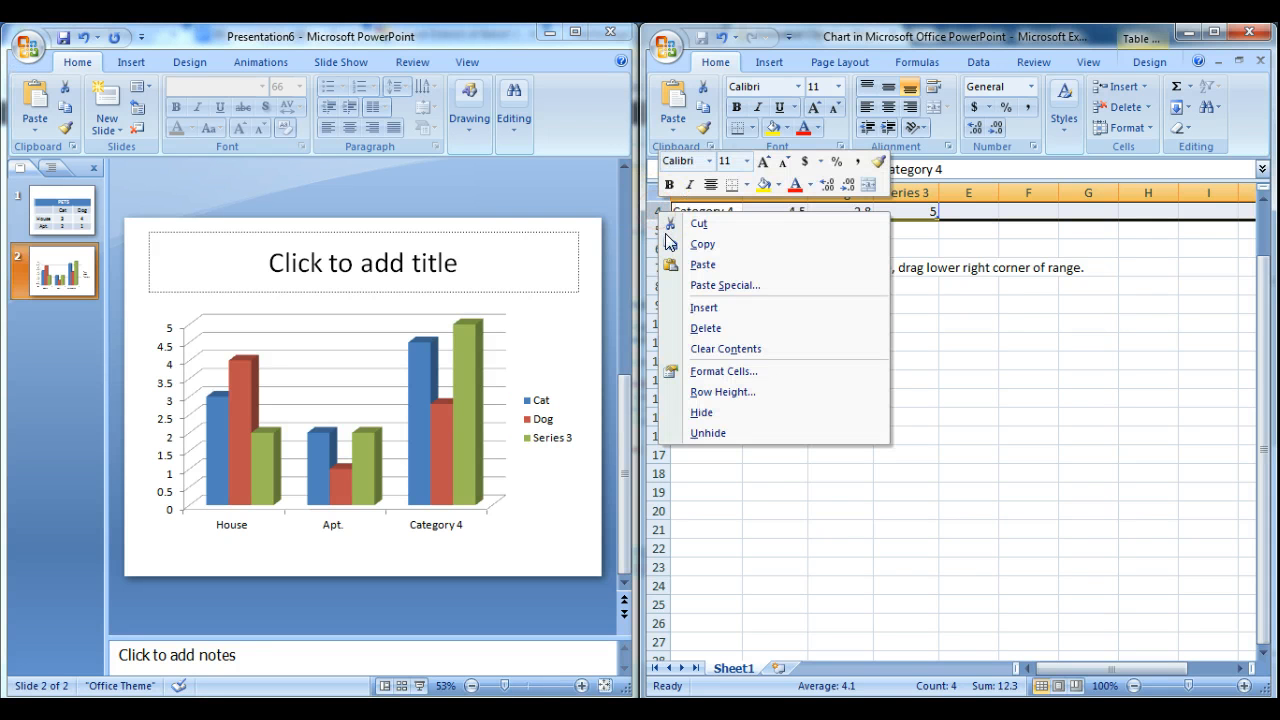
pyautogui.click(700, 328)
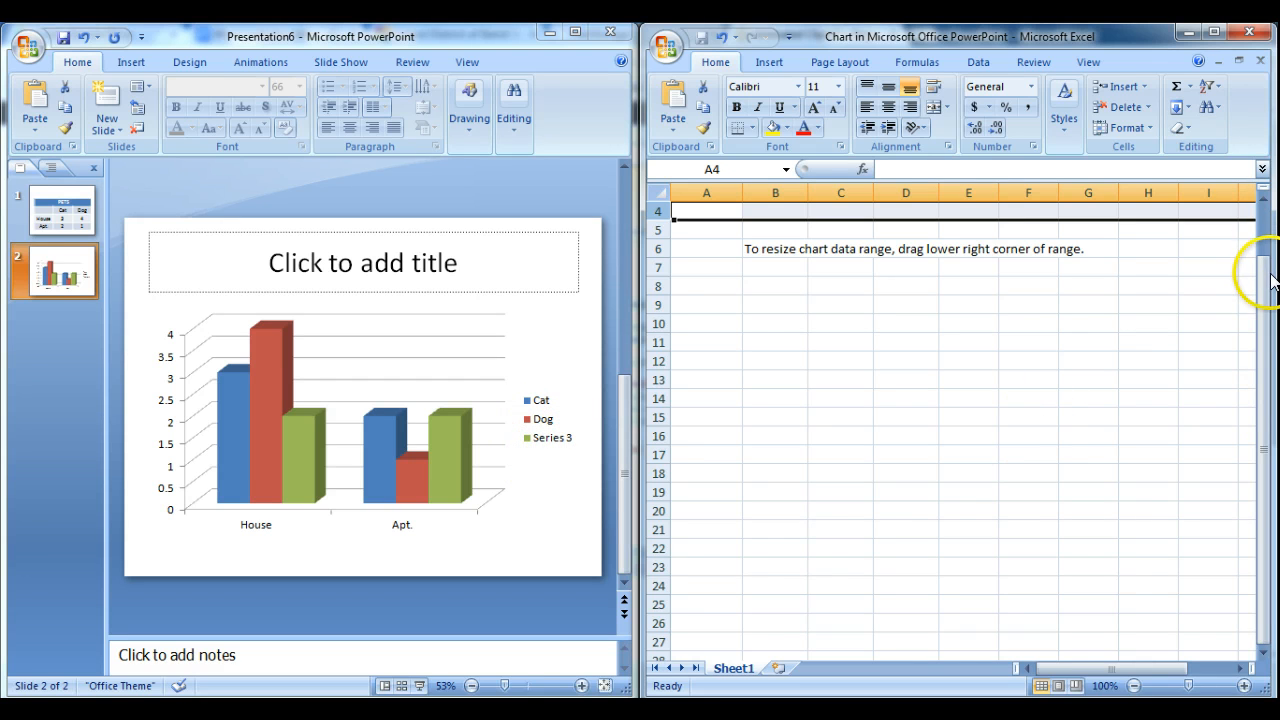
# Step: Delete the Series 3 column D from the chart datasheet and dismiss the invalid-reference warning
pyautogui.moveTo(1266, 260); pyautogui.dragTo(1264, 238)
pyautogui.click(915, 237)
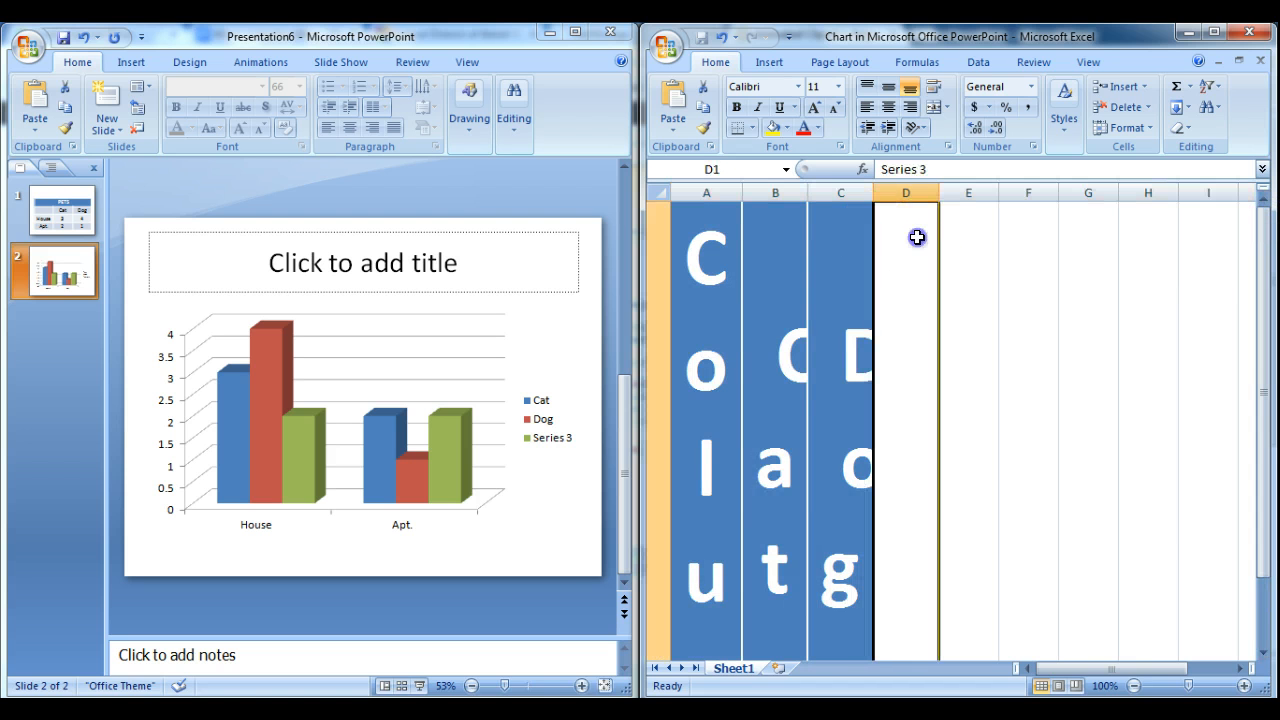
pyautogui.click(906, 191)
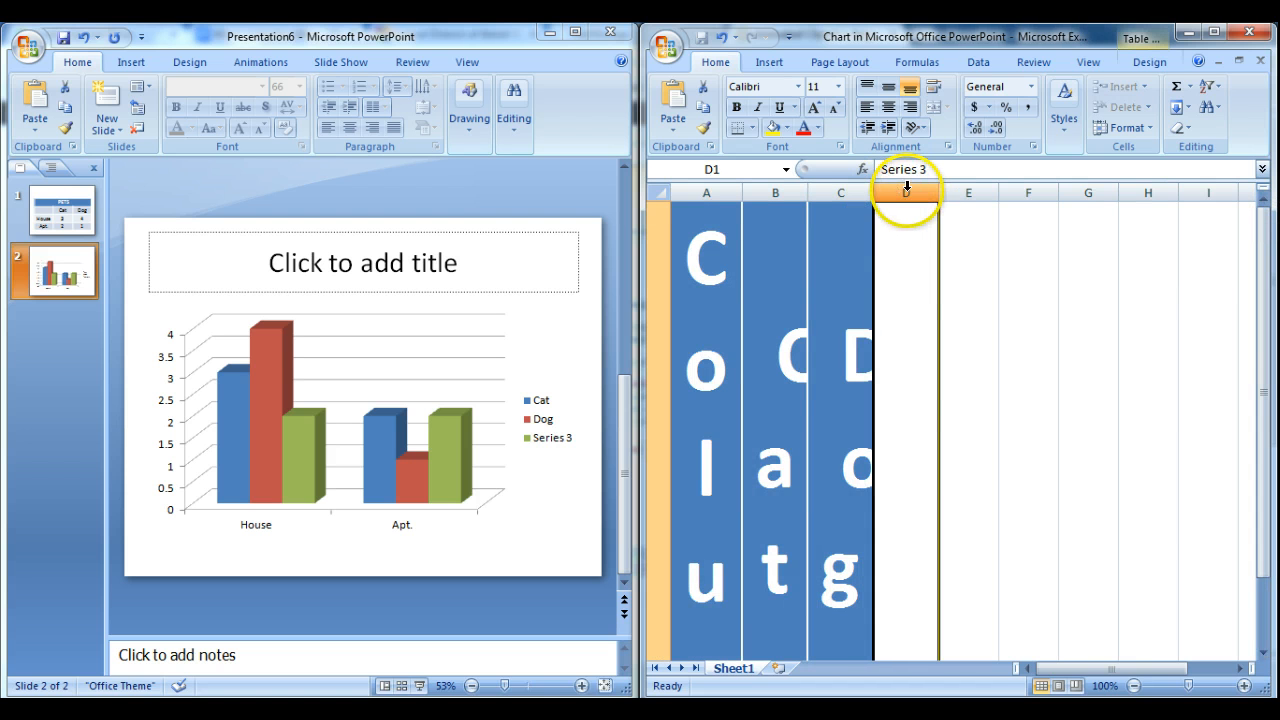
pyautogui.click(906, 190)
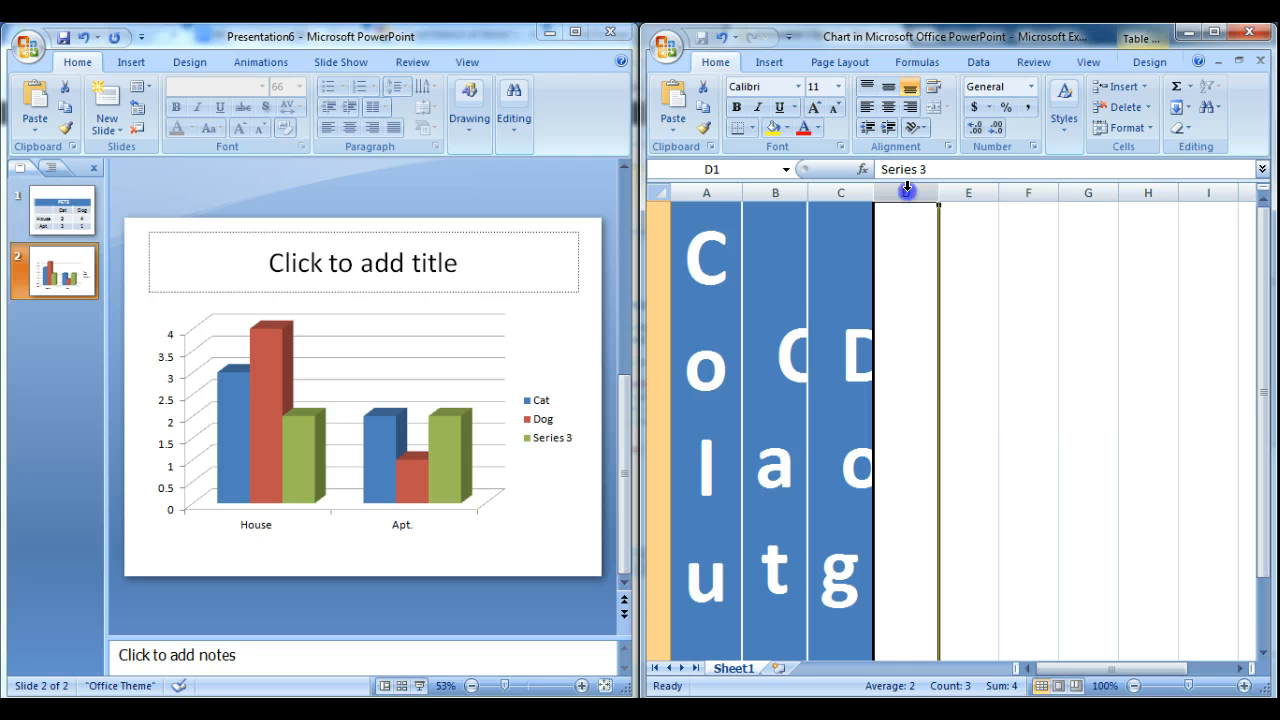
pyautogui.rightClick(906, 190)
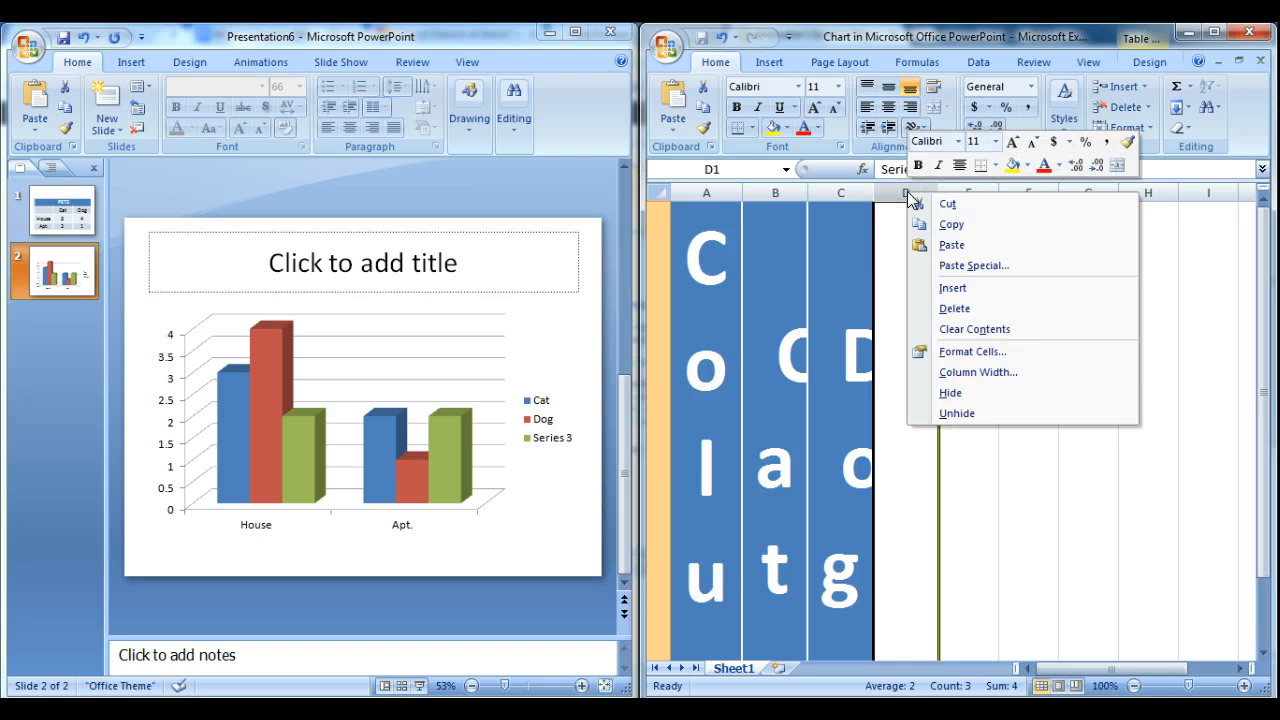
pyautogui.click(1008, 316)
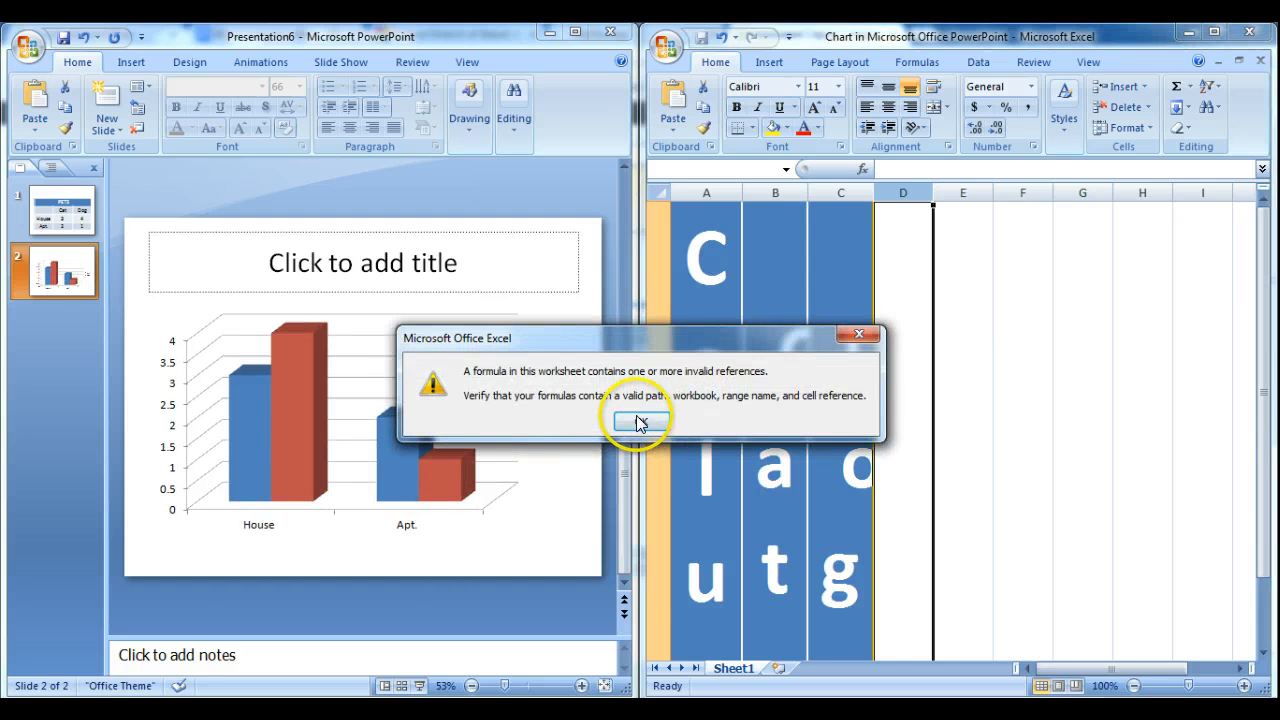
pyautogui.click(640, 423)
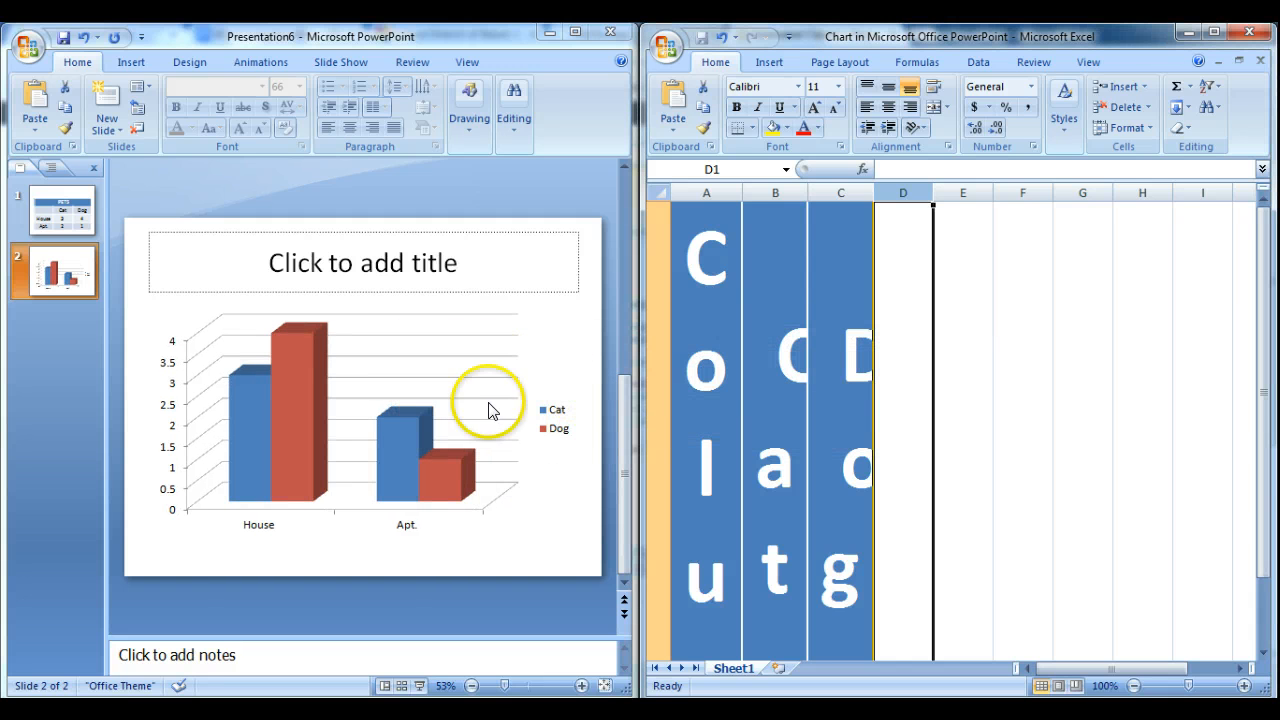